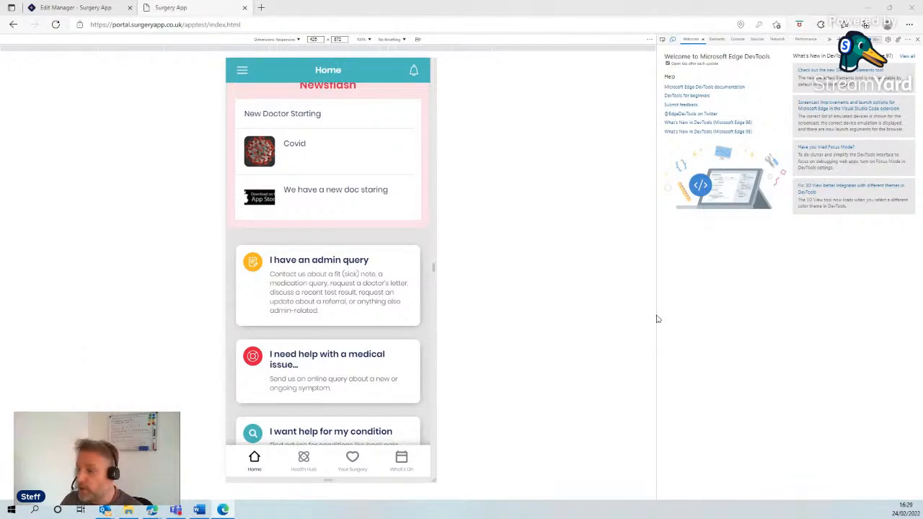
# Step: View the admin query forms offered in the patient app, then switch to the management portal
pyautogui.click(329, 292)
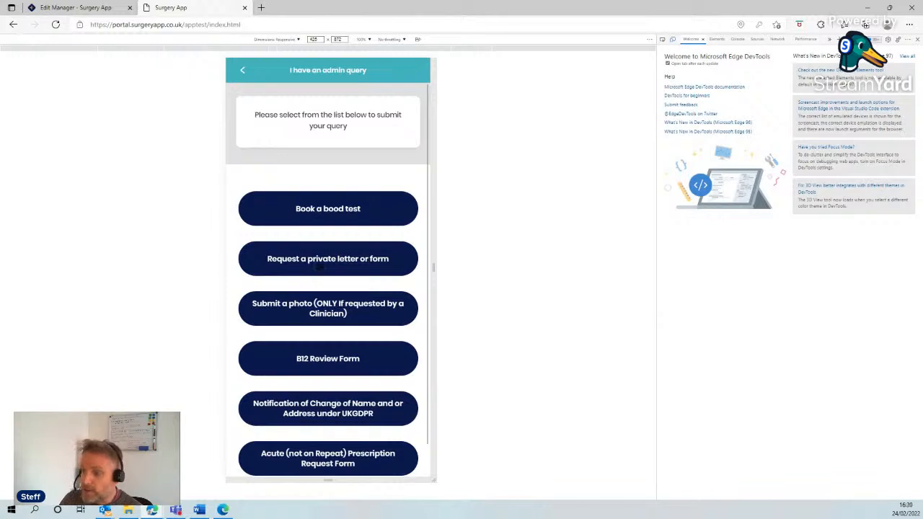
pyautogui.click(76, 8)
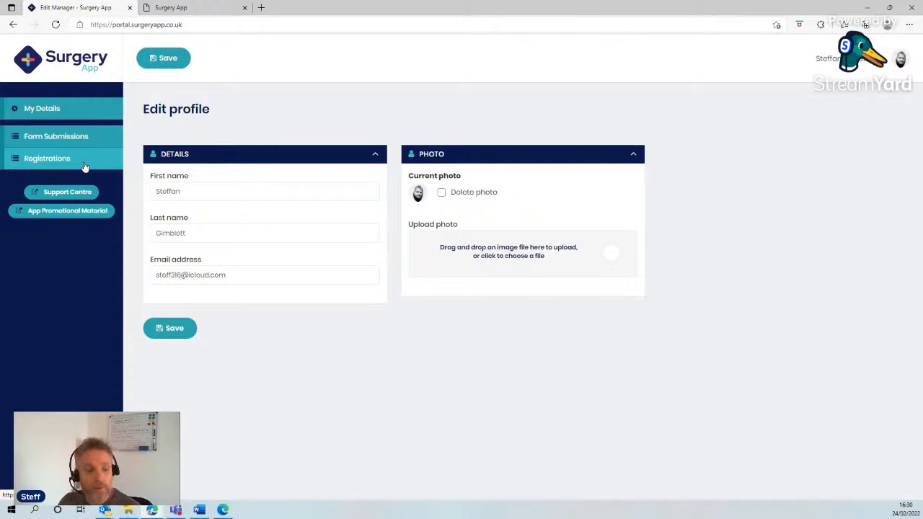
# Step: View the Register for Online Services options from the patient app's home screen, then return to the management portal
pyautogui.click(208, 10)
pyautogui.click(243, 72)
pyautogui.scroll(-8, 317, 274)
pyautogui.scroll(-15, 319, 289)
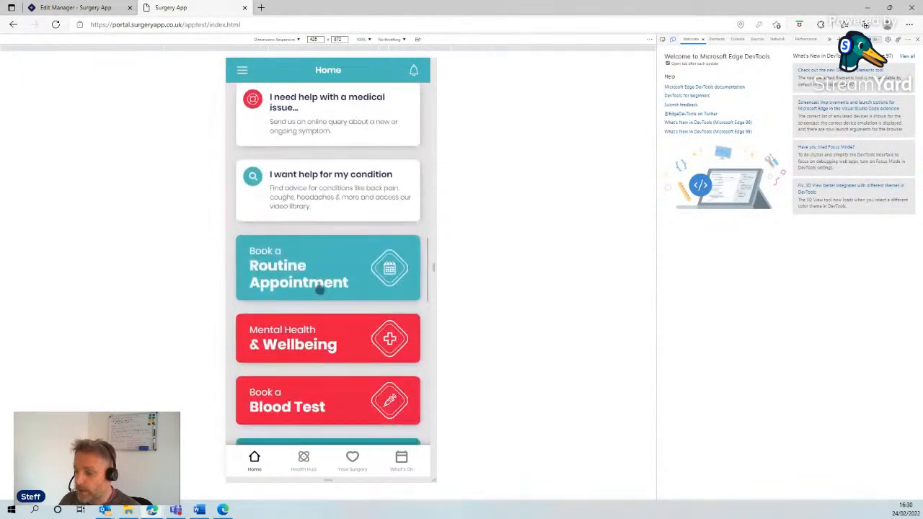
pyautogui.scroll(-3, 320, 289)
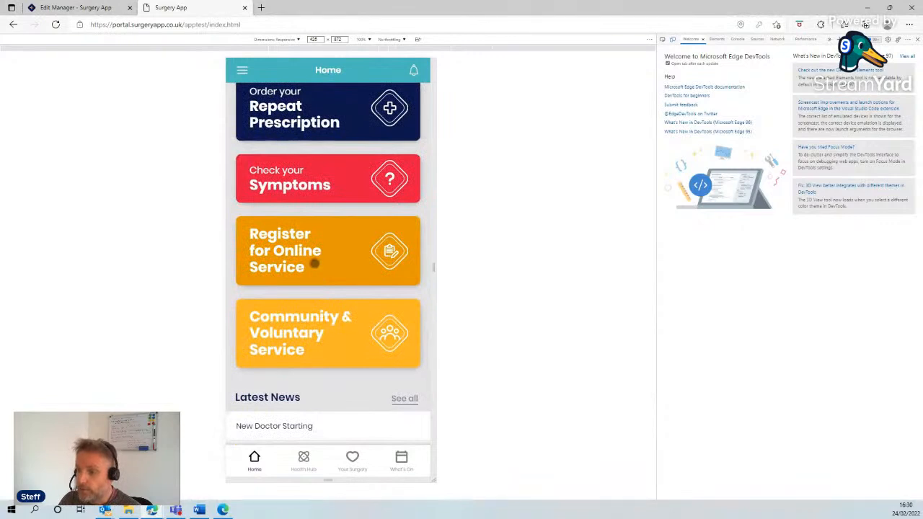
pyautogui.click(314, 264)
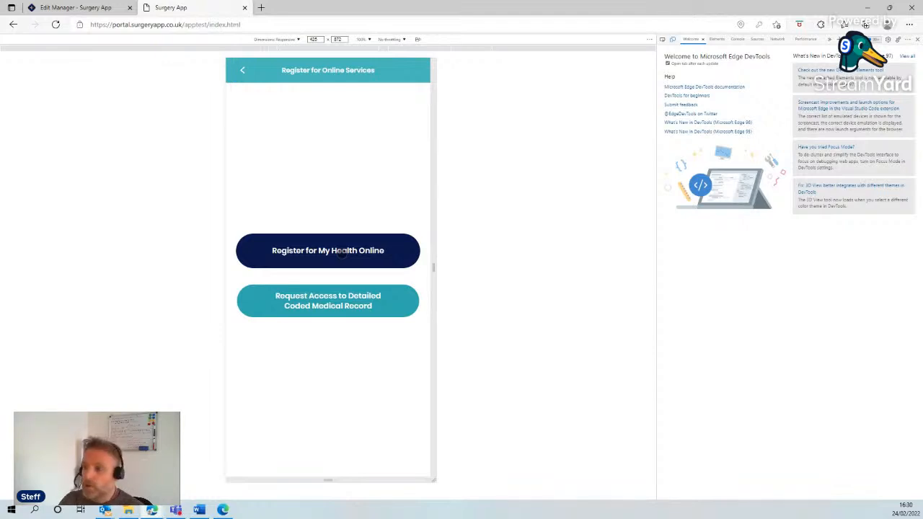
pyautogui.click(72, 8)
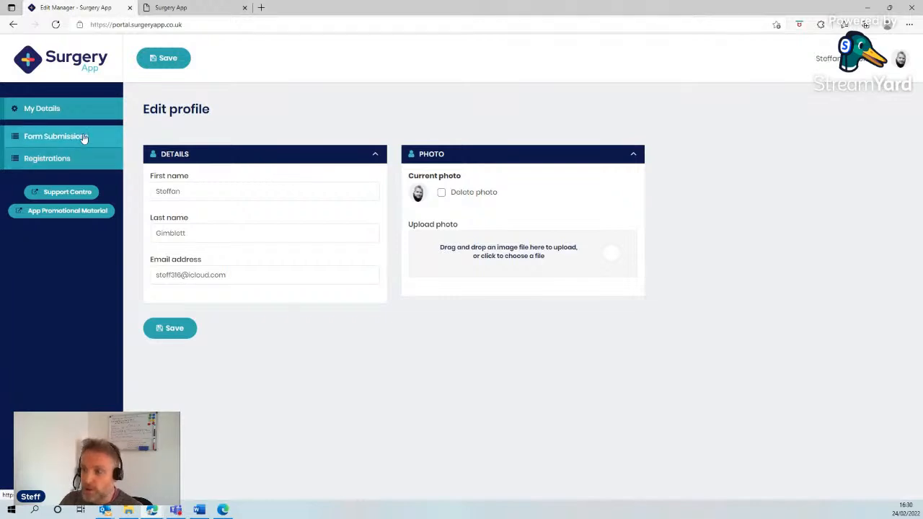
# Step: Open the "Request a private letter or form" form from the patient app's admin query list and look through its fields
pyautogui.click(186, 8)
pyautogui.click(242, 69)
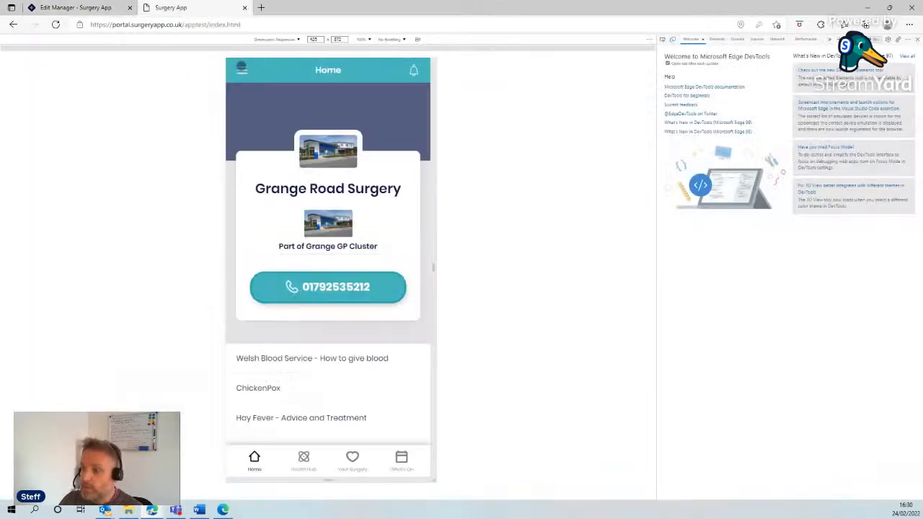
pyautogui.scroll(-3, 343, 313)
pyautogui.scroll(-5, 344, 313)
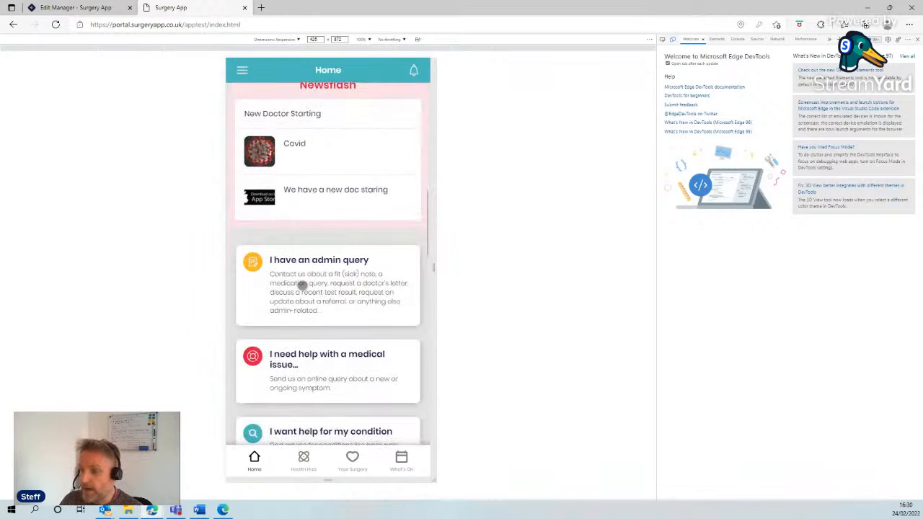
pyautogui.click(354, 285)
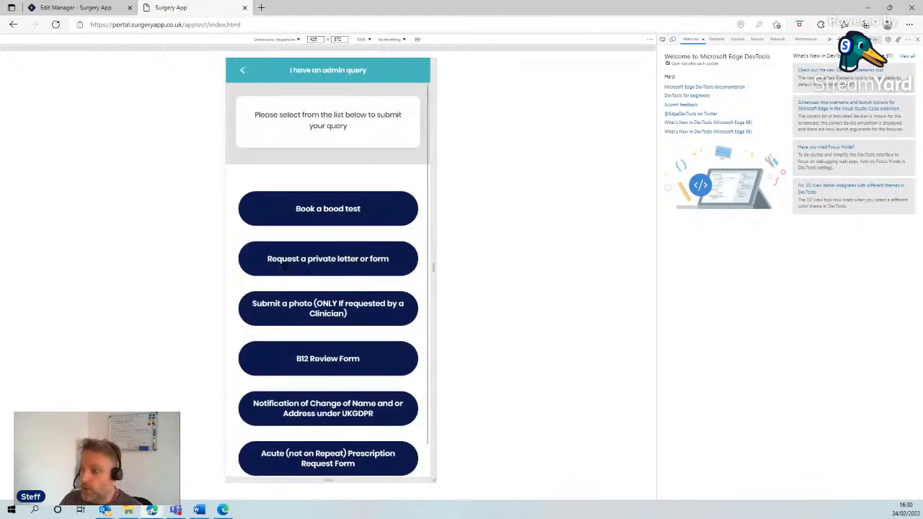
pyautogui.click(349, 265)
pyautogui.scroll(-5, 346, 281)
pyautogui.scroll(-2, 344, 297)
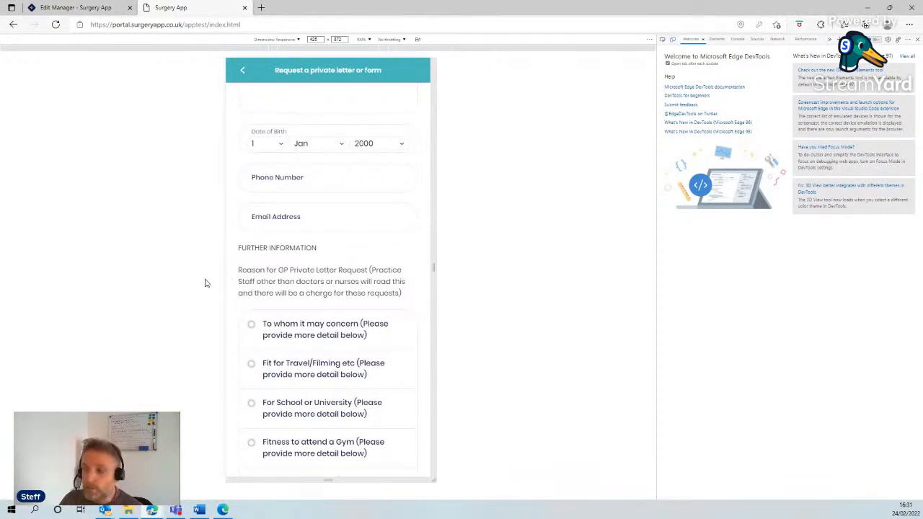
# Step: Switch to the management portal and open the newest form submission, a private letter or form request
pyautogui.click(83, 7)
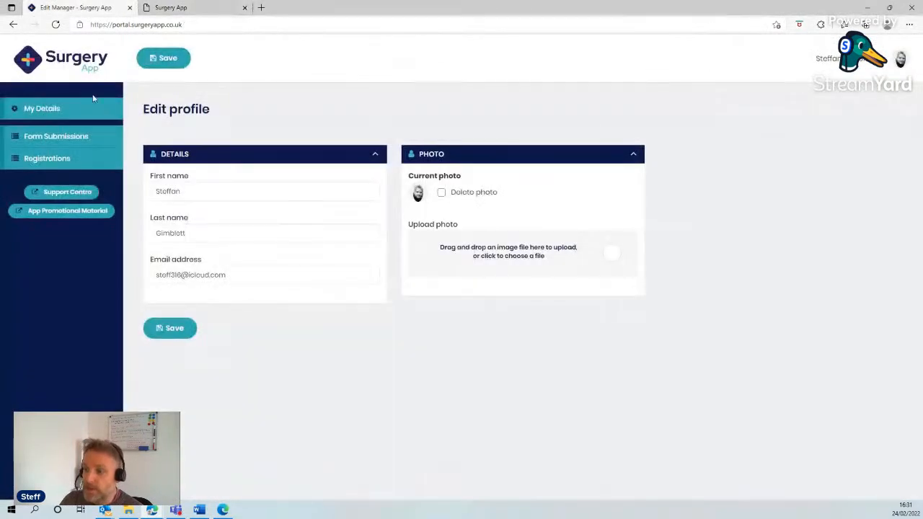
pyautogui.click(90, 143)
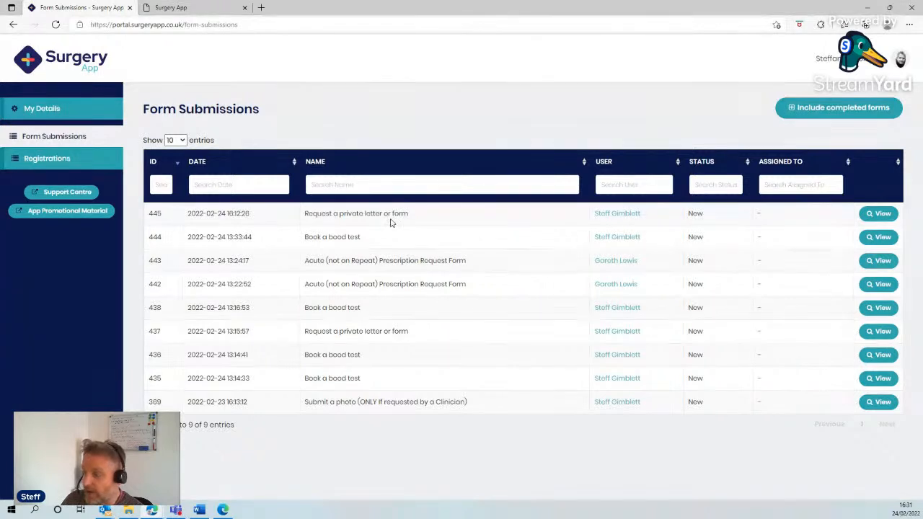
pyautogui.click(881, 216)
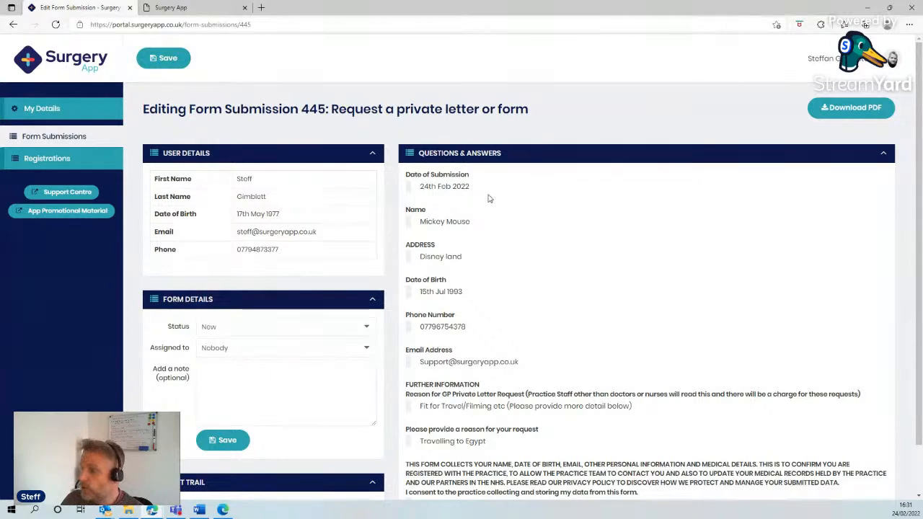
# Step: Review the patient's details and the submitted answers in the private letter request
pyautogui.scroll(-2, 447, 213)
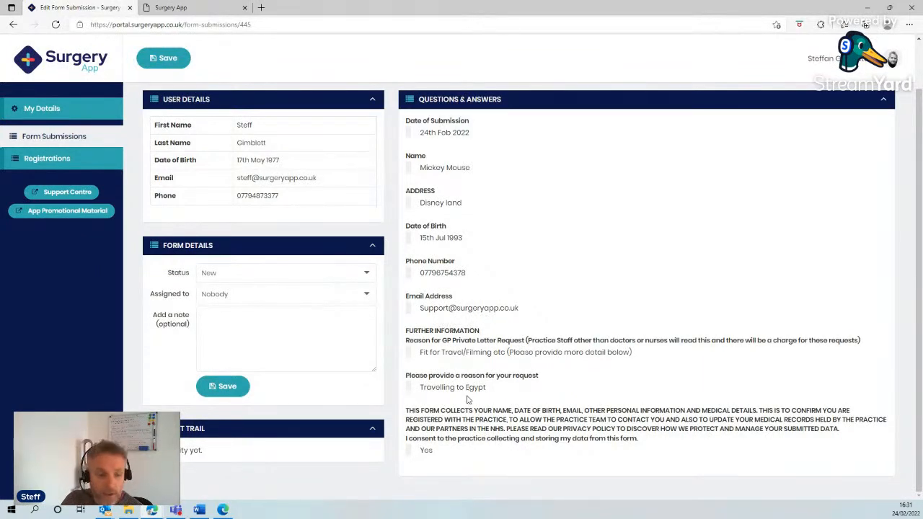
pyautogui.scroll(2, 832, 273)
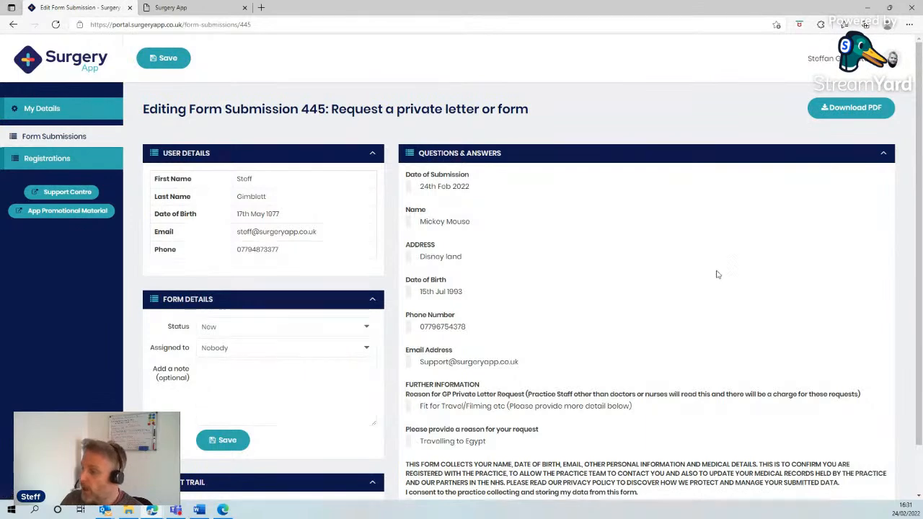
pyautogui.scroll(-2, 717, 274)
pyautogui.moveTo(434, 452); pyautogui.dragTo(418, 131)
pyautogui.click(690, 283)
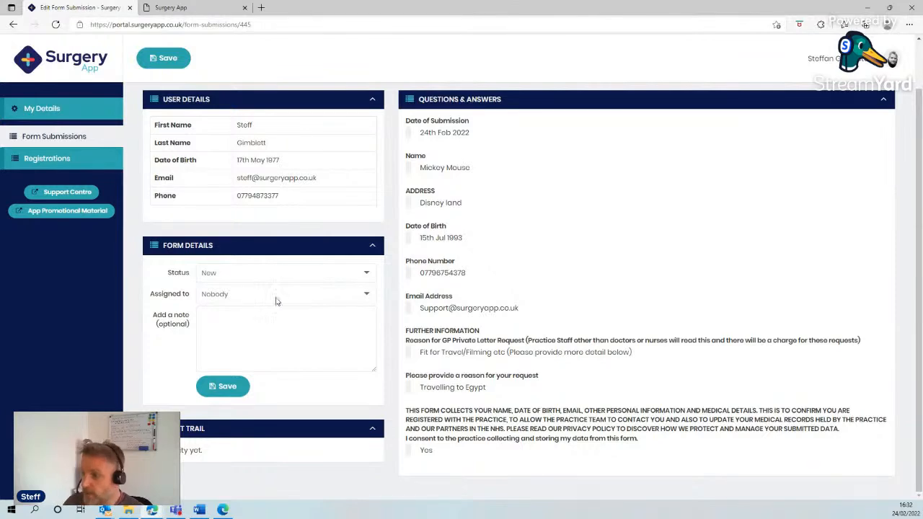
pyautogui.scroll(1, 504, 213)
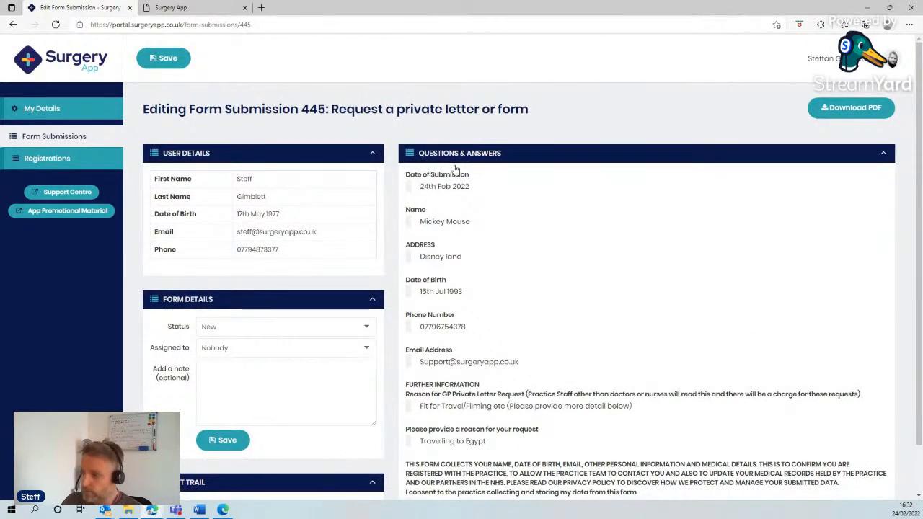
# Step: Assign the submission to the last staff member in the assignee choices and set its status to In progress
pyautogui.click(263, 351)
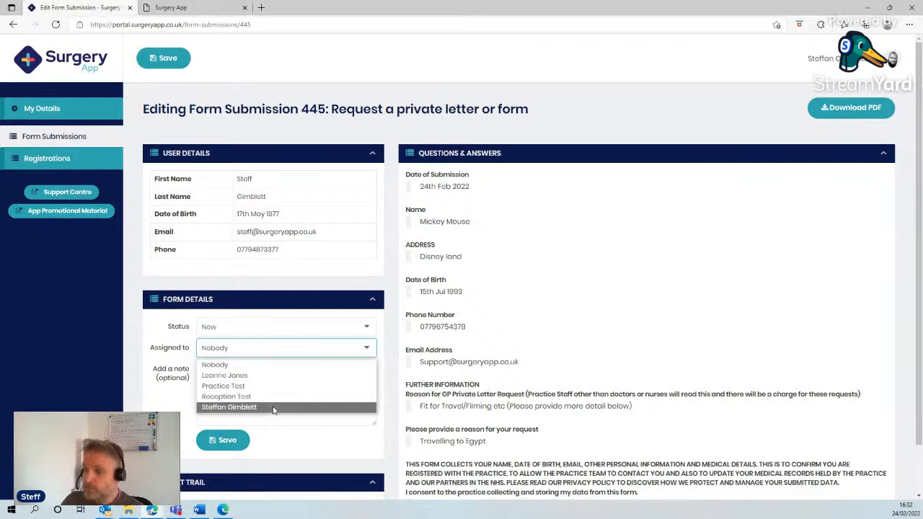
pyautogui.click(254, 384)
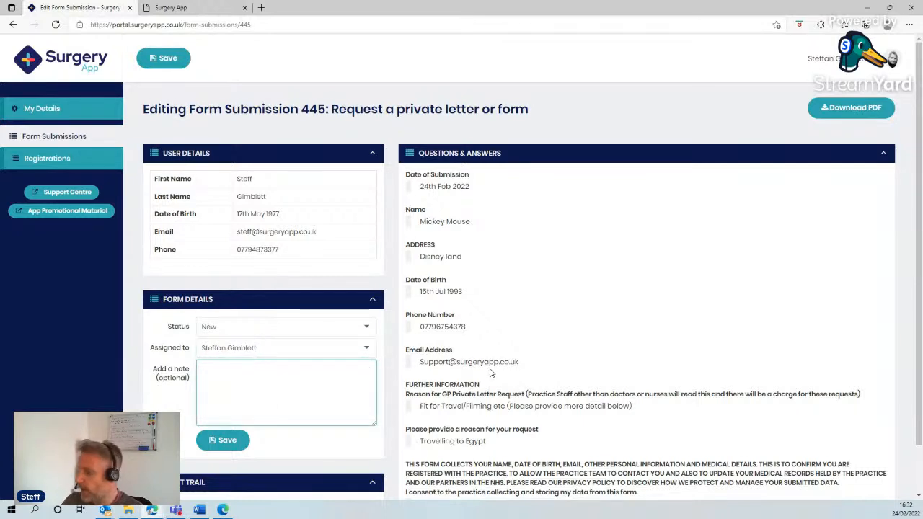
pyautogui.scroll(-1, 490, 367)
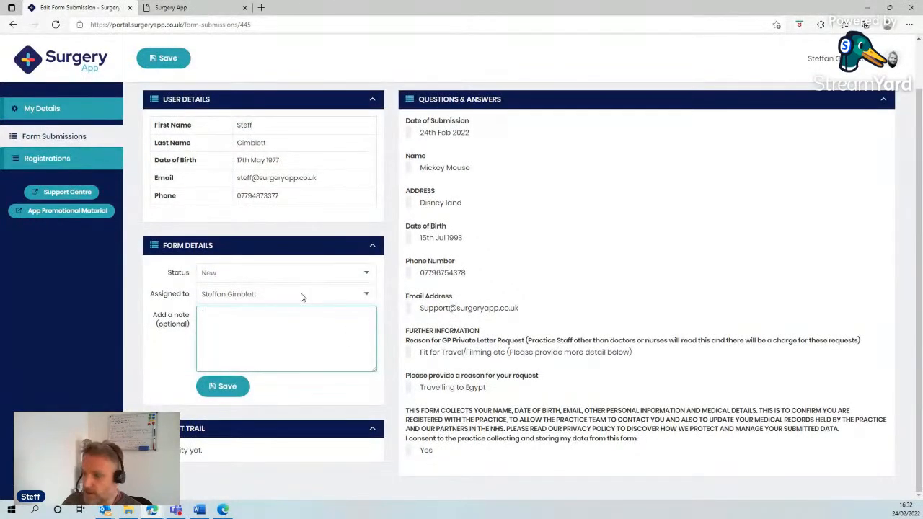
pyautogui.click(241, 271)
pyautogui.click(241, 299)
# Step: Add the note "Needs to be coded to Emis / Vision" to the submission and save it
pyautogui.click(242, 317)
pyautogui.write('No')
pyautogui.write('eds to be added')
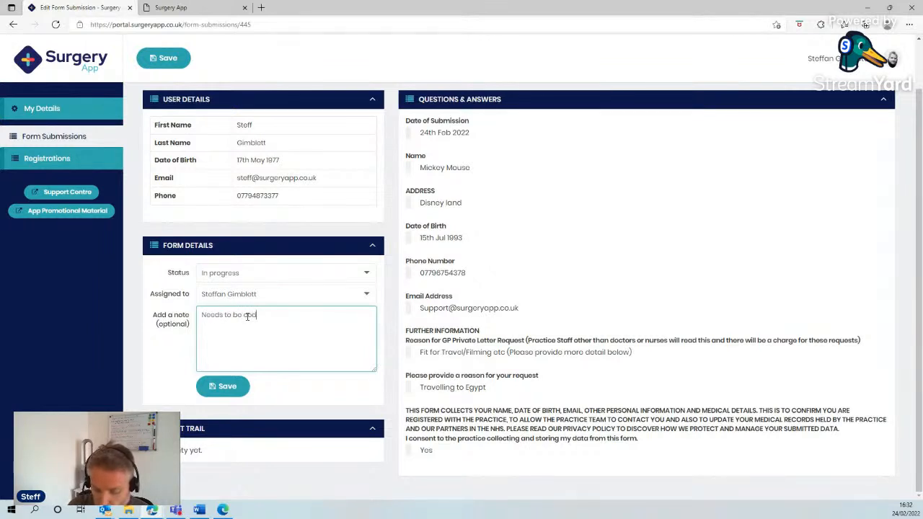
pyautogui.write(' to Emi')
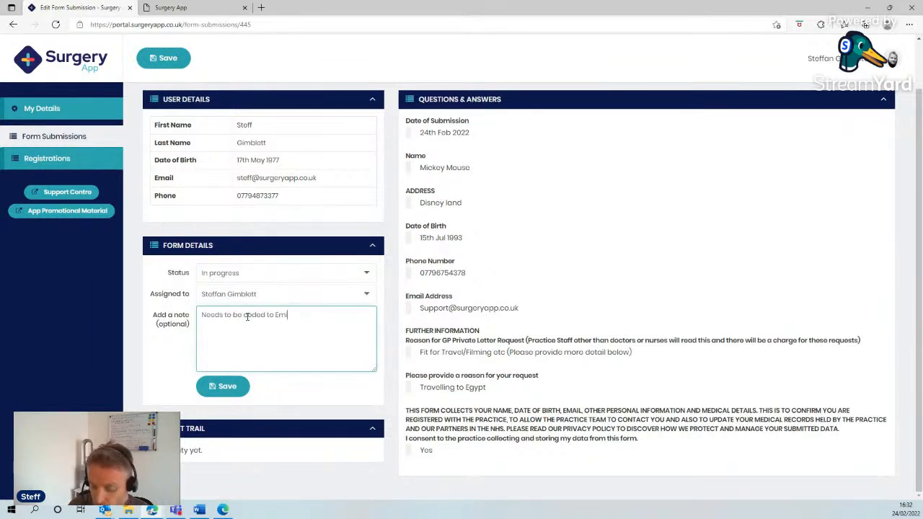
pyautogui.write('s / Vision')
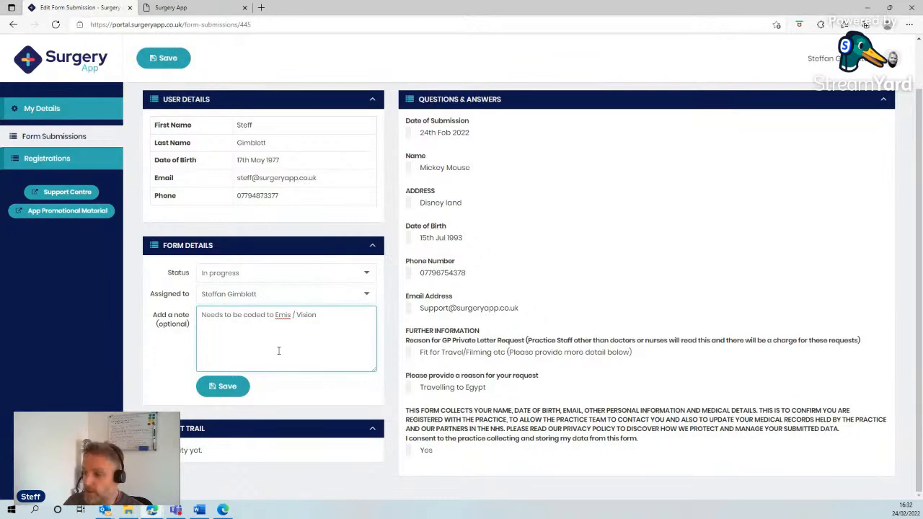
pyautogui.click(229, 388)
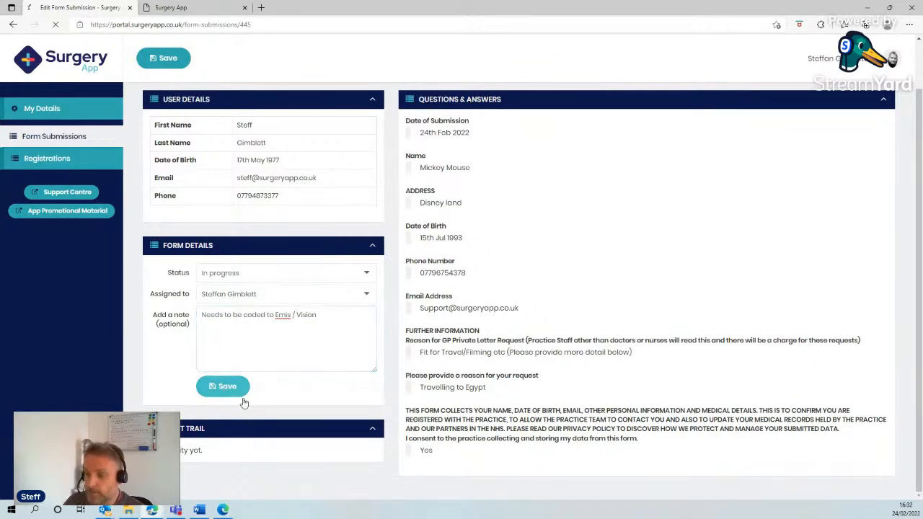
# Step: Reassign the submission to the first staff member after Nobody, save it, and check the audit trail
pyautogui.scroll(-3, 387, 339)
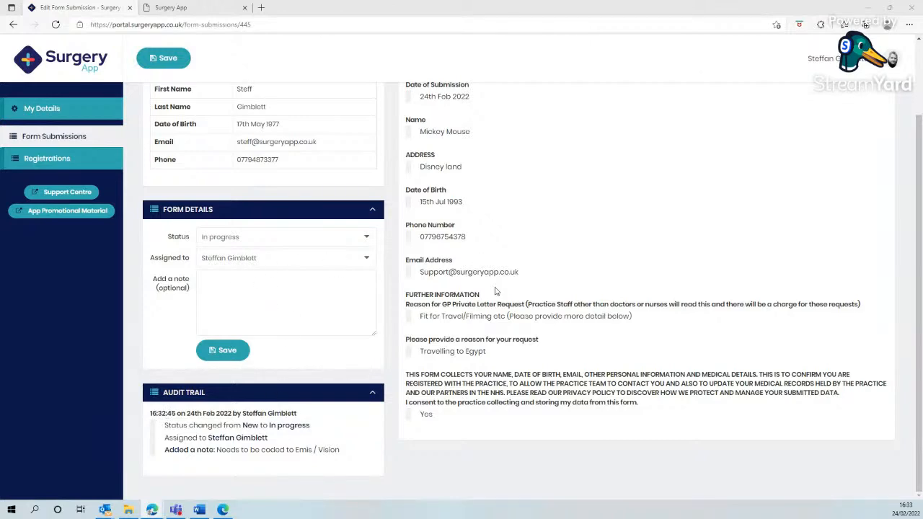
pyautogui.scroll(1, 495, 293)
pyautogui.click(235, 329)
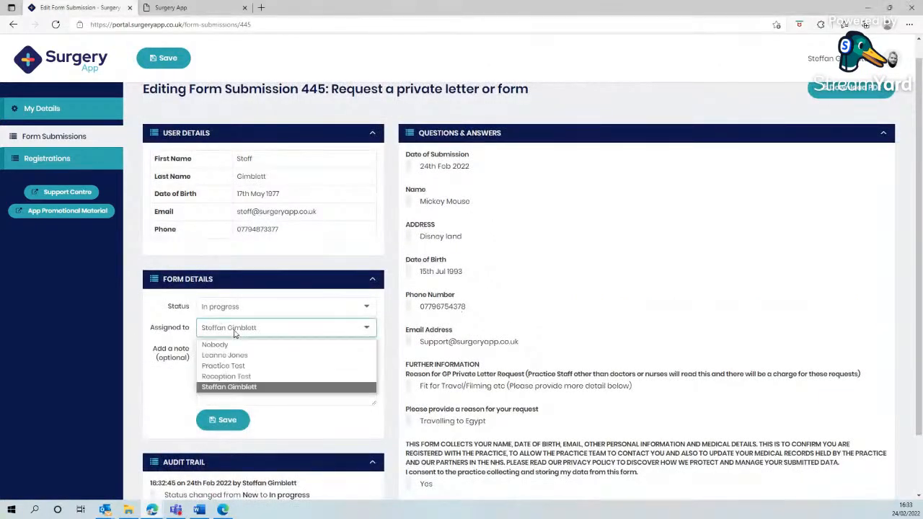
pyautogui.click(225, 355)
pyautogui.click(235, 425)
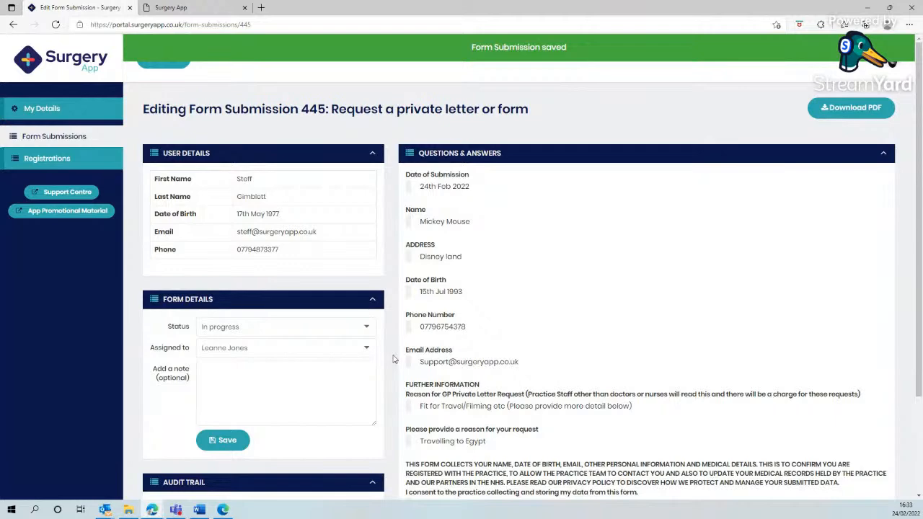
pyautogui.scroll(-3, 393, 360)
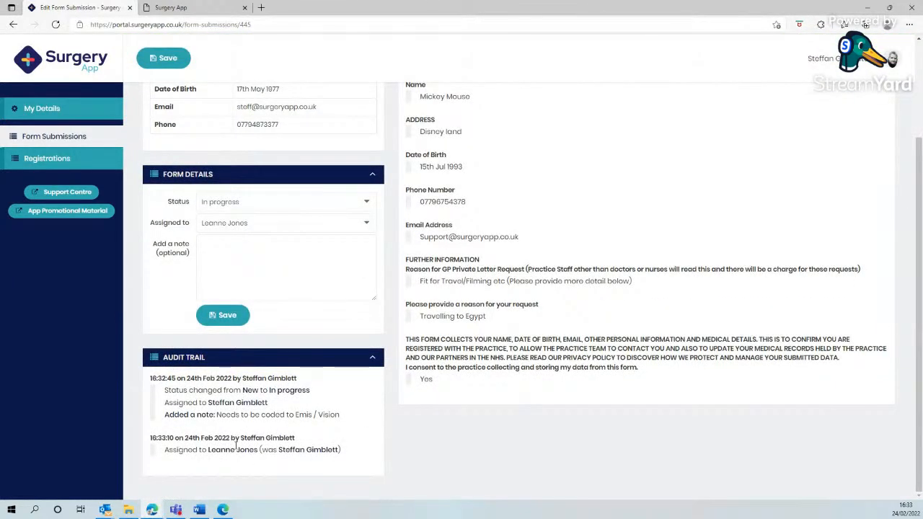
pyautogui.scroll(3, 372, 299)
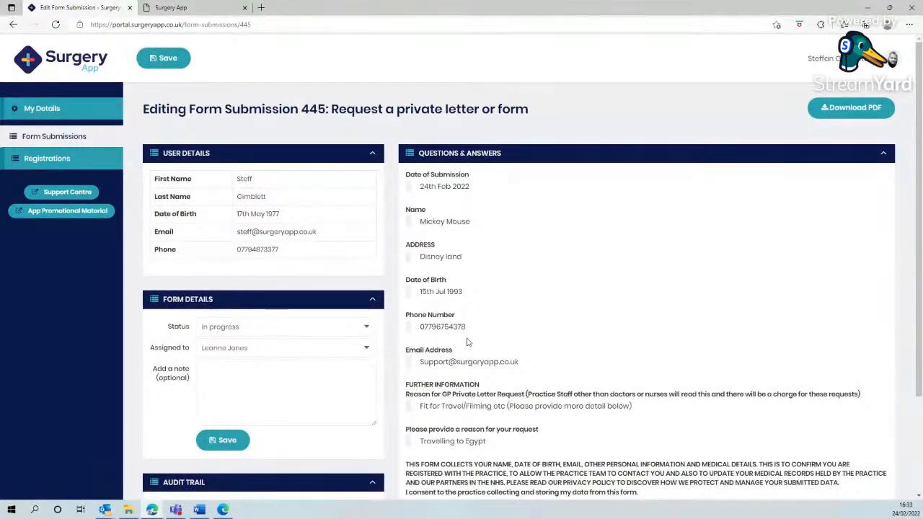
# Step: Add the note "Coded to Vision", set the submission's status to Complete, and save it
pyautogui.click(250, 368)
pyautogui.write('Coded to Vision')
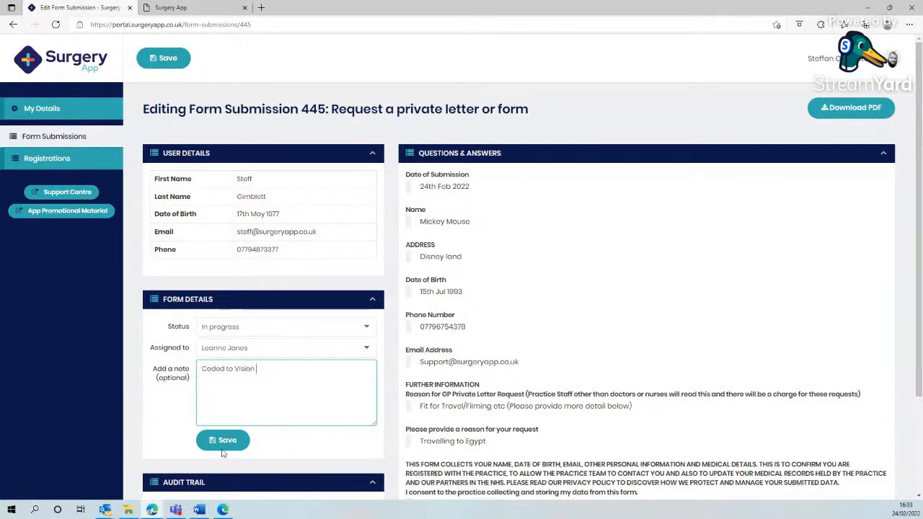
pyautogui.click(233, 331)
pyautogui.click(219, 365)
pyautogui.click(225, 439)
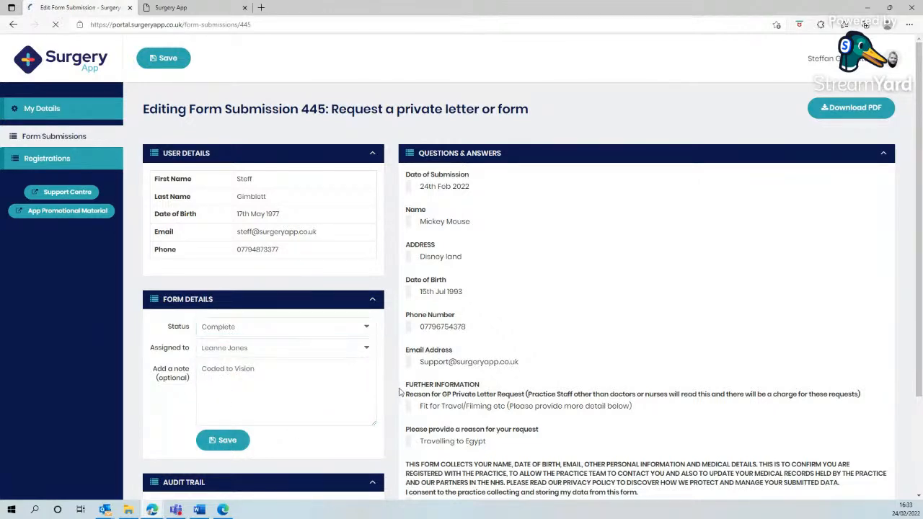
pyautogui.scroll(-3, 388, 392)
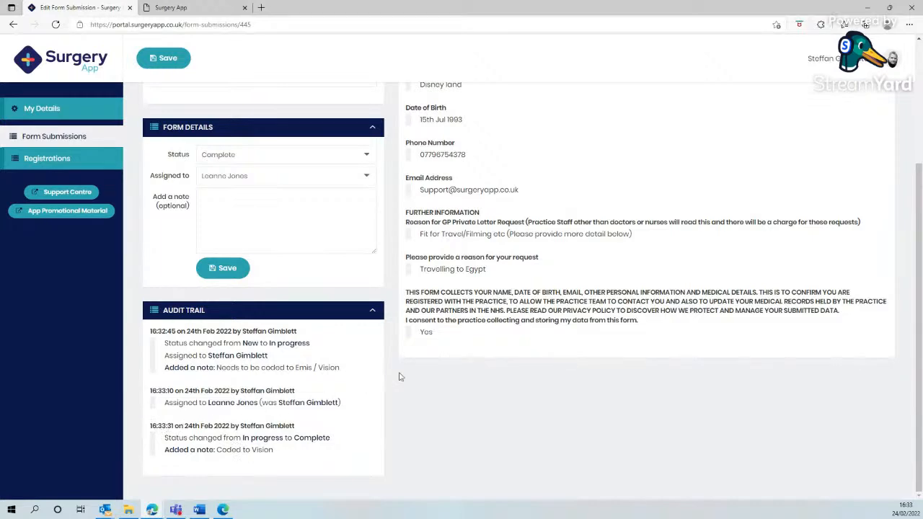
pyautogui.scroll(3, 395, 377)
# Step: List the form submissions with completed forms included and reopen the newest completed private letter request
pyautogui.click(45, 134)
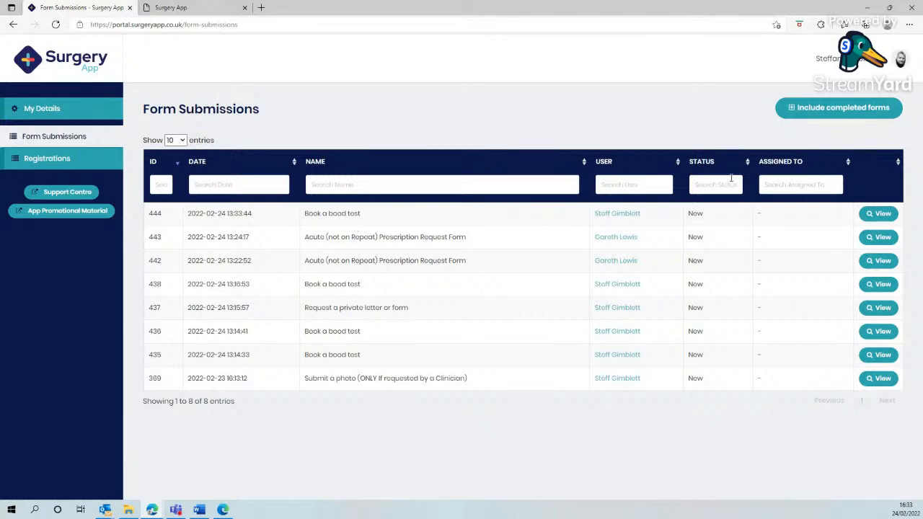
pyautogui.click(829, 110)
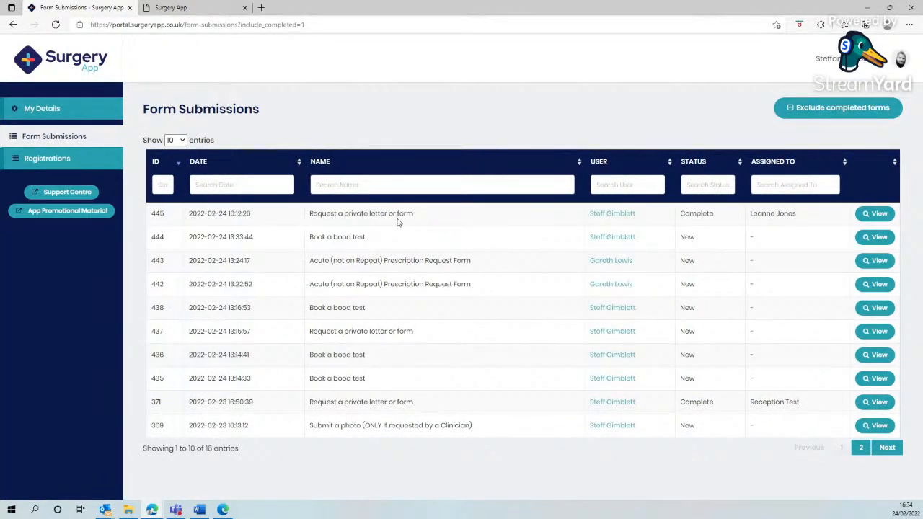
pyautogui.click(383, 187)
pyautogui.click(615, 183)
pyautogui.click(870, 214)
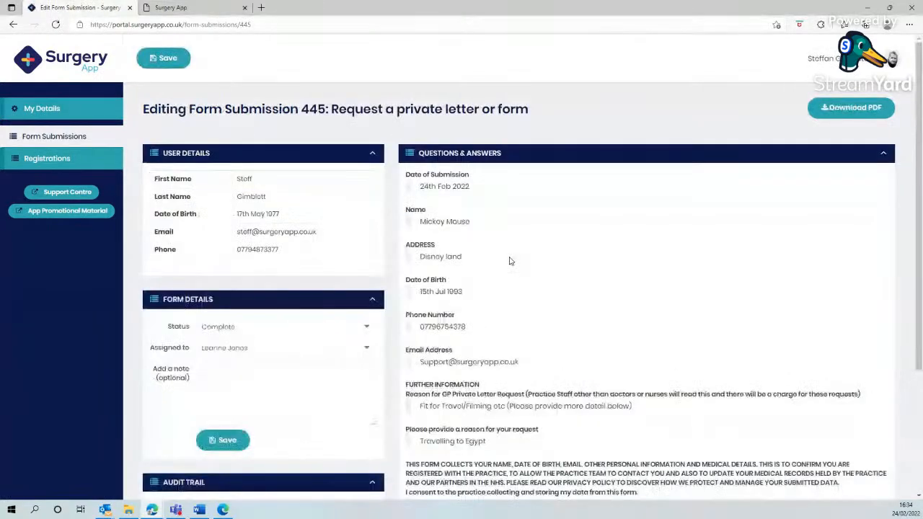
# Step: Review the completed submission's form details and audit trail
pyautogui.scroll(-3, 280, 361)
pyautogui.scroll(3, 282, 395)
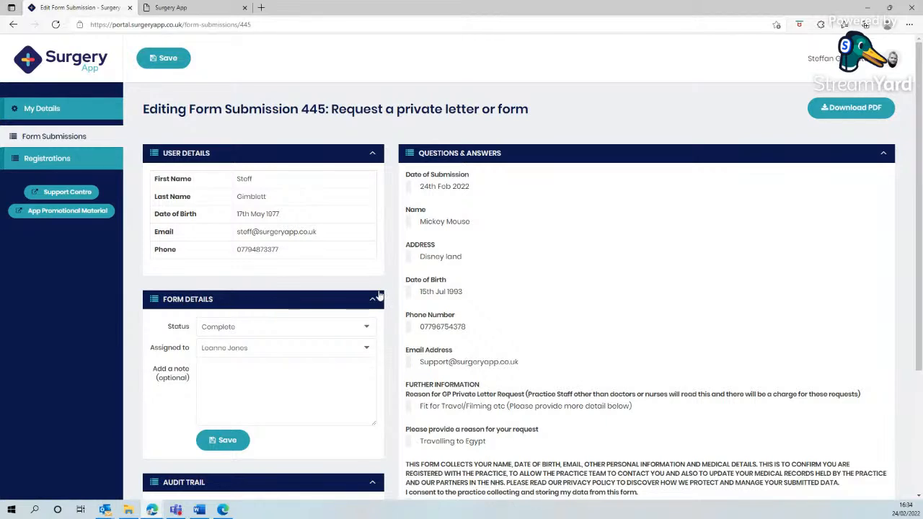
pyautogui.scroll(-3, 375, 299)
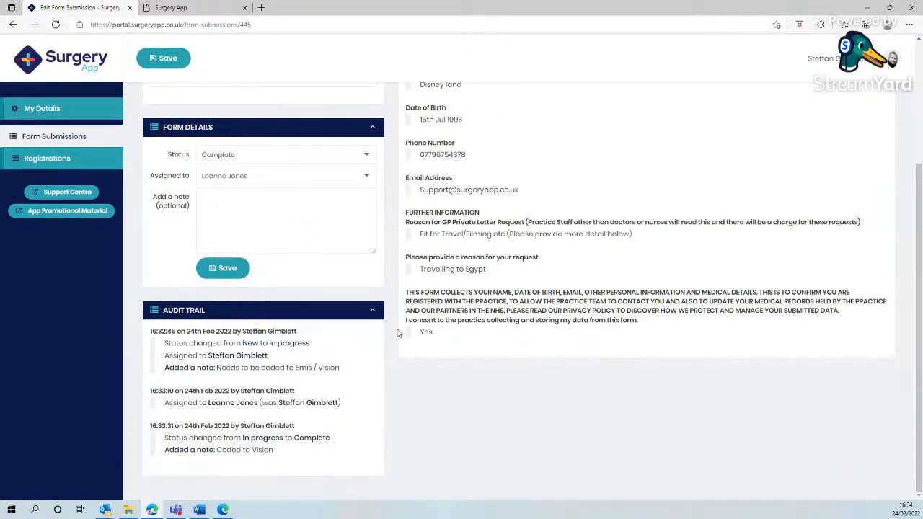
pyautogui.scroll(3, 390, 324)
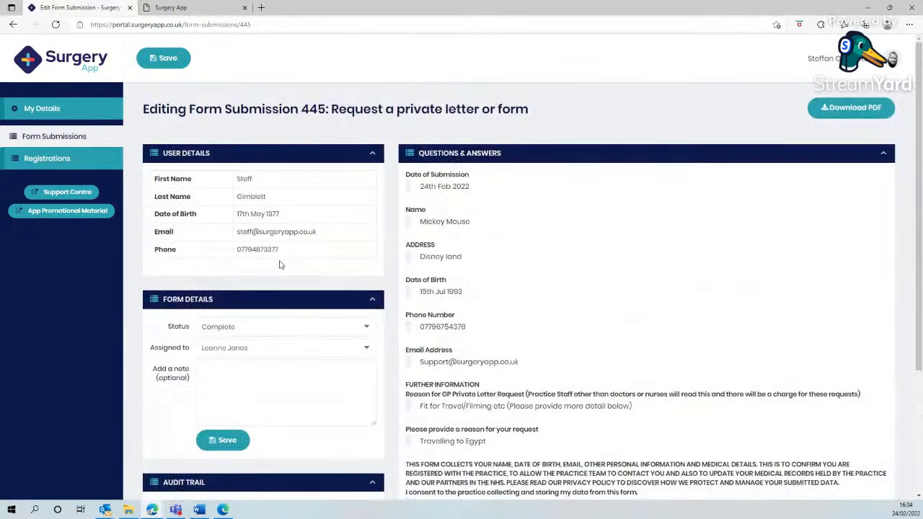